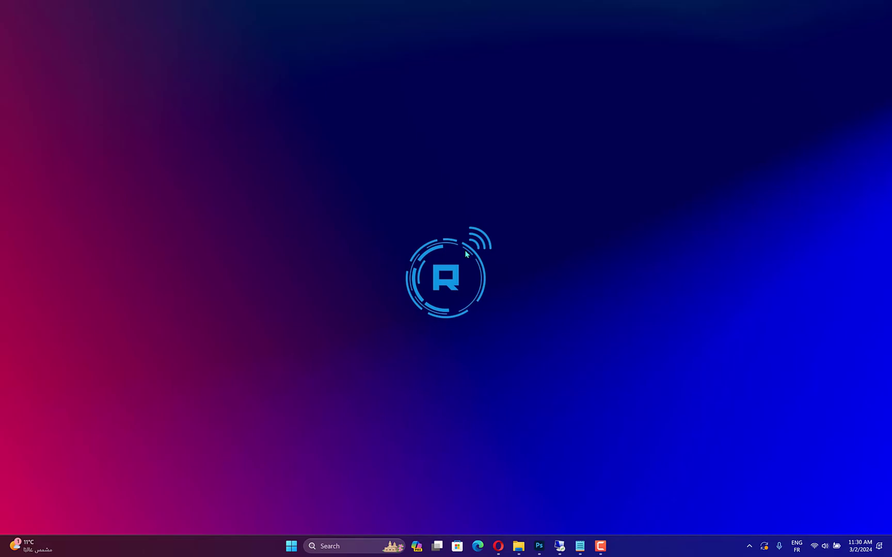
Step: Search Windows for 'windows' to find the Windows Security app
left_click(338, 543)
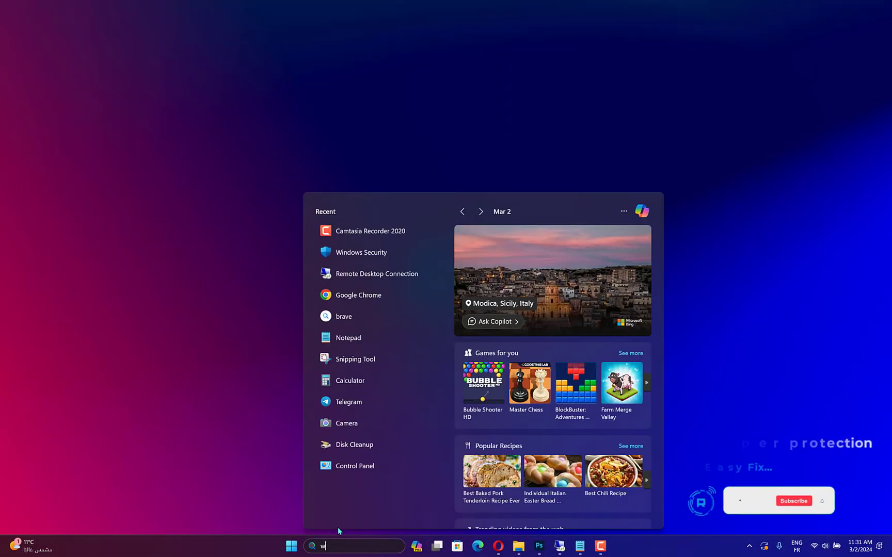
type("win")
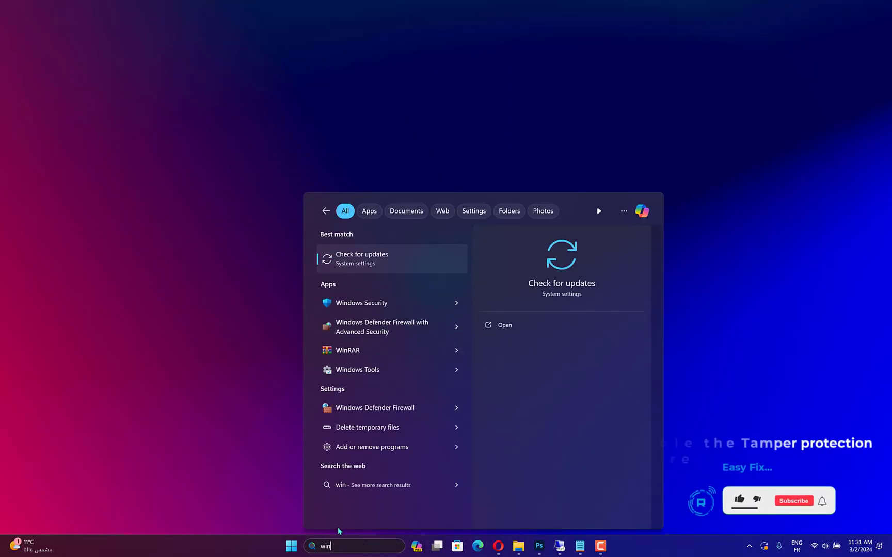
type("dows")
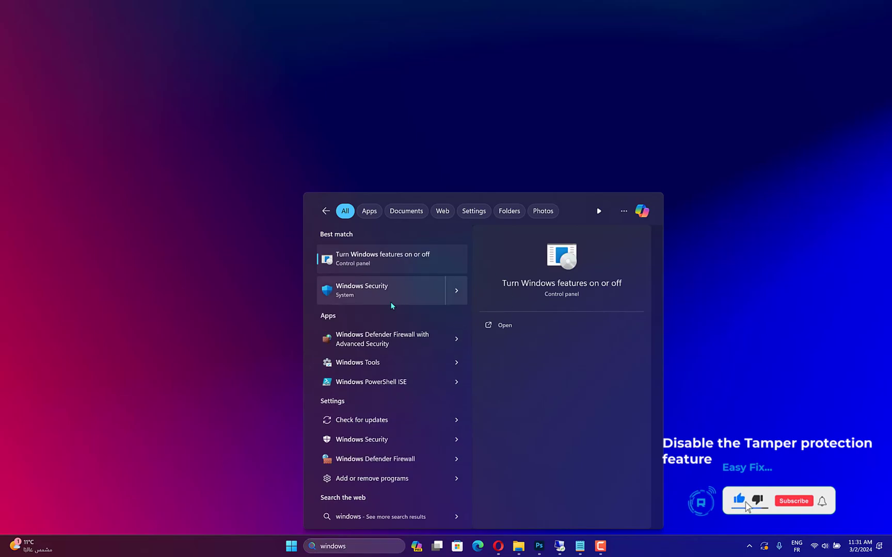
Step: In Windows Security's virus and threat protection settings, turn off Real-time protection and Tamper Protection
left_click(391, 304)
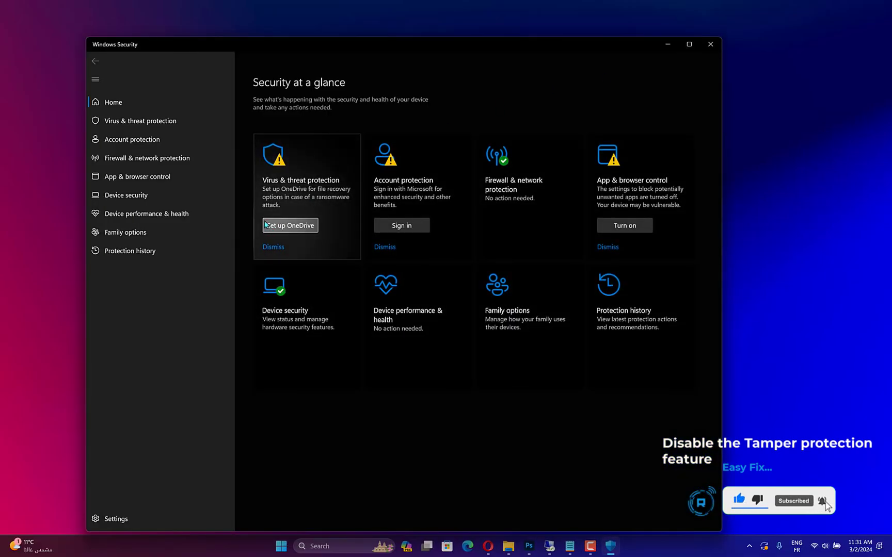
left_click(155, 121)
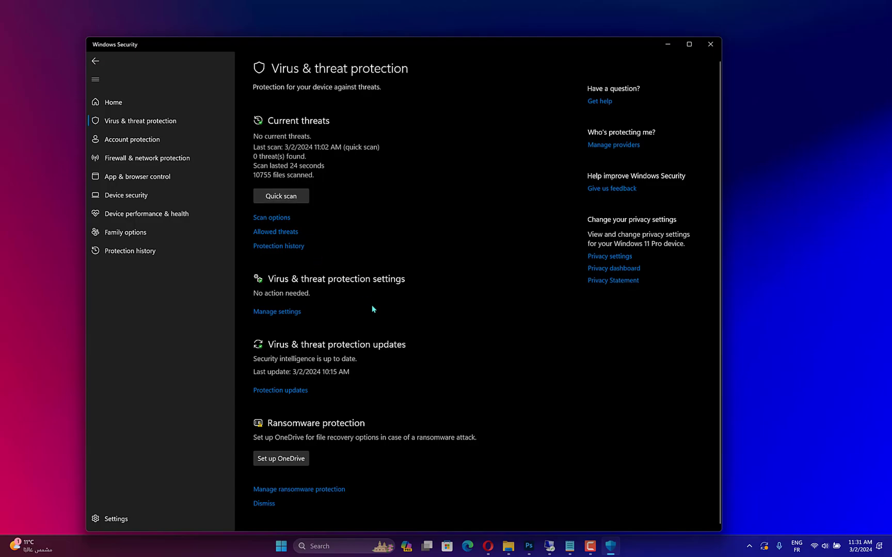
left_click(290, 312)
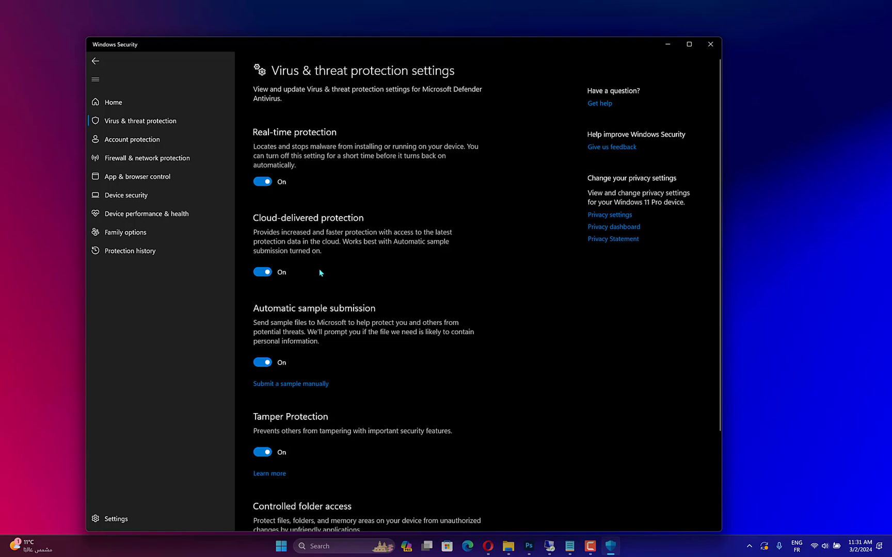
left_click(263, 183)
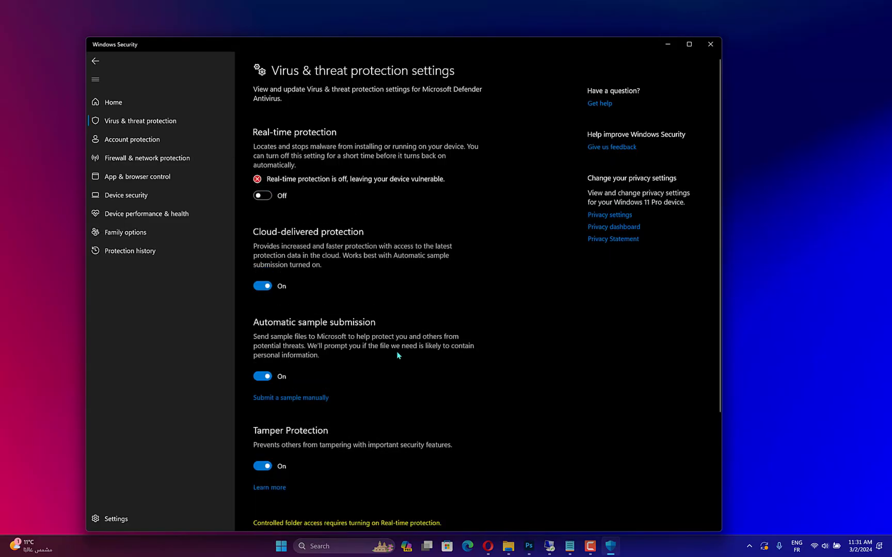
scroll(398, 355, "down", 3)
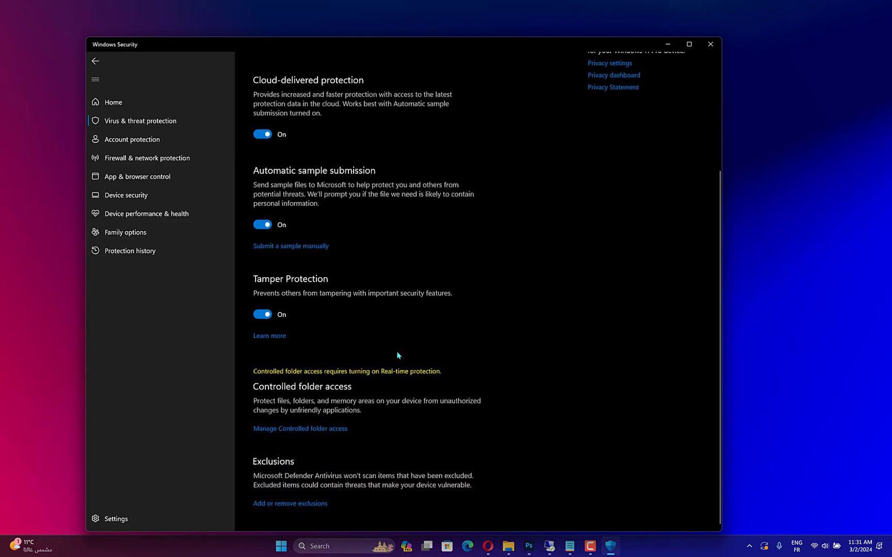
left_click(263, 314)
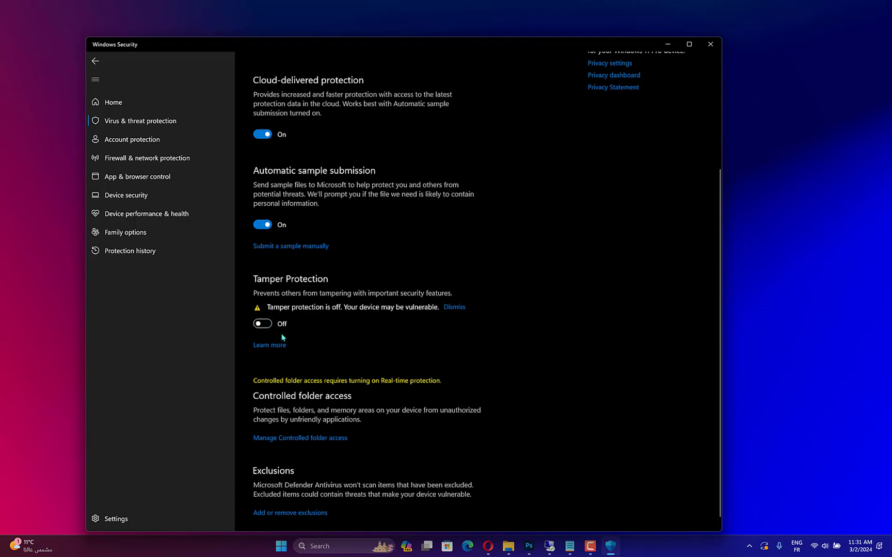
scroll(355, 345, "up", 4)
scroll(344, 402, "down", 4)
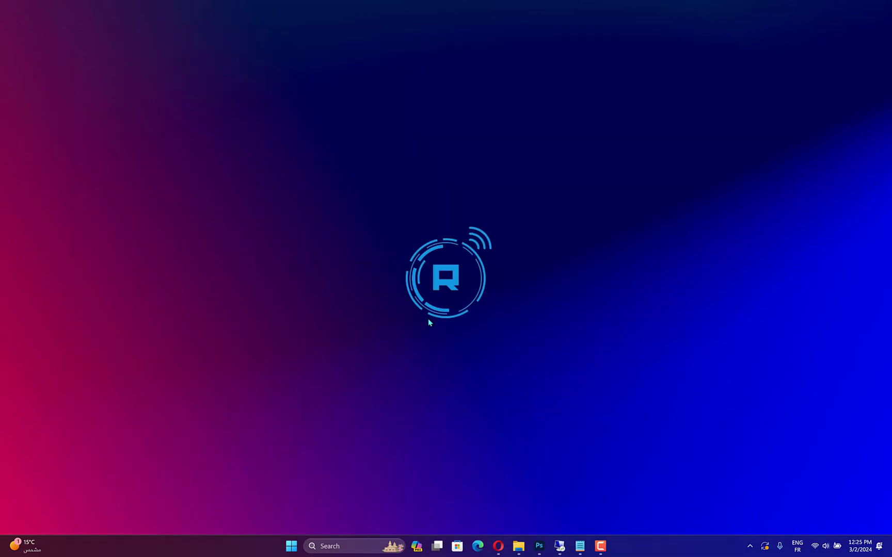
Step: Open the Run dialog, center it on screen, and enter msconfig
key("super+r")
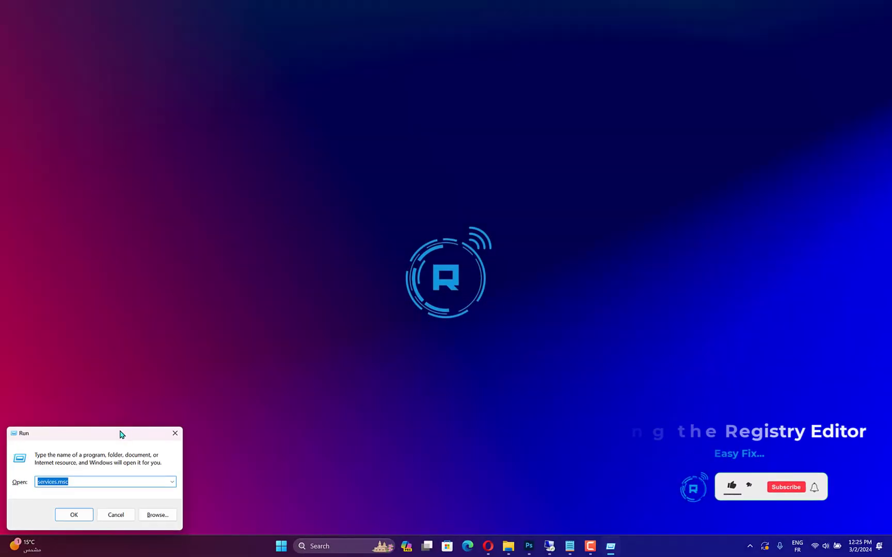
left_click_drag(119, 432, 408, 250)
type("ms")
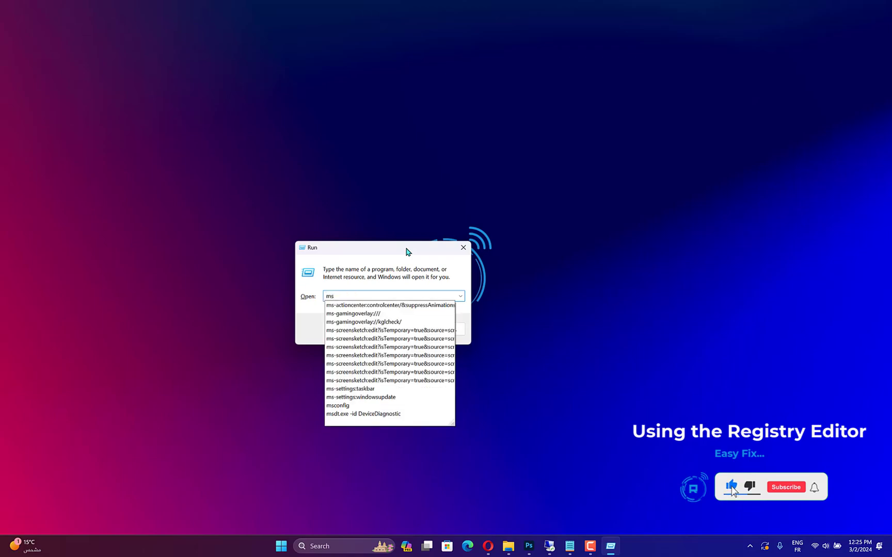
type("config")
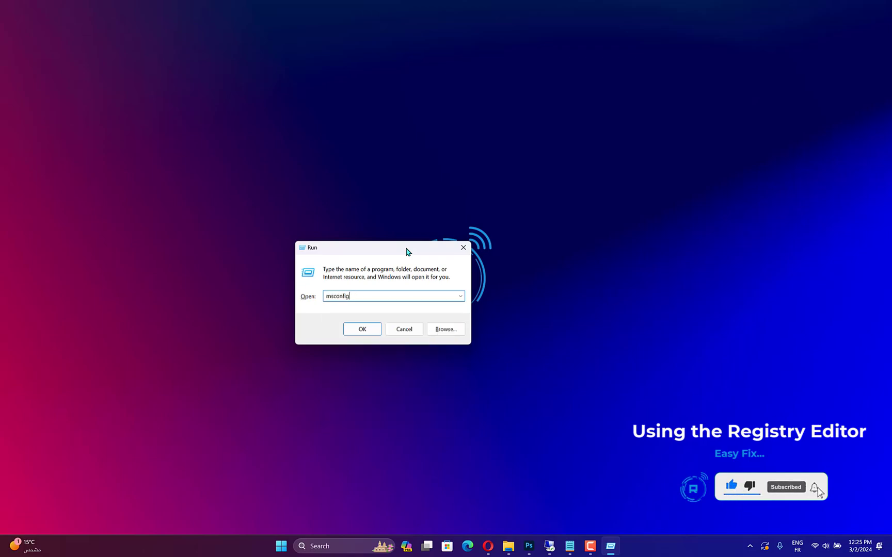
Step: Launch System Configuration and enable Safe boot on the Boot tab
key("Return")
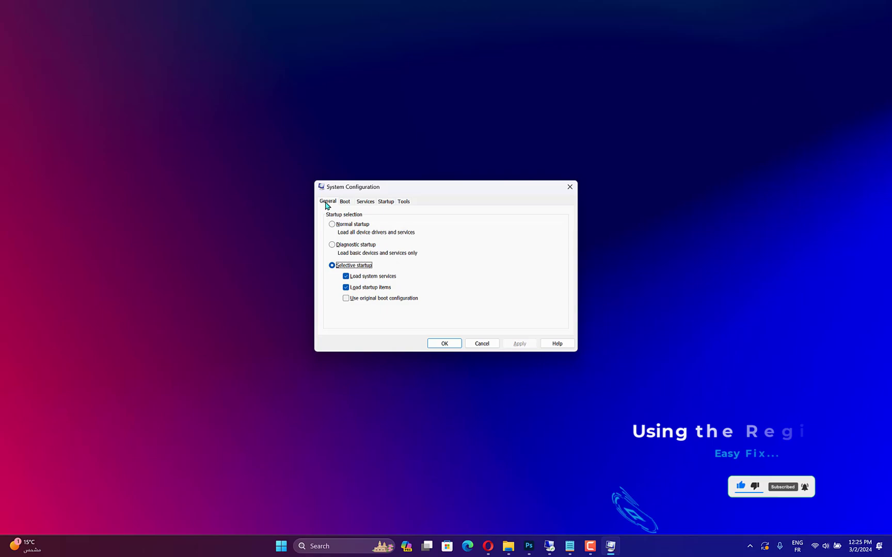
left_click(345, 202)
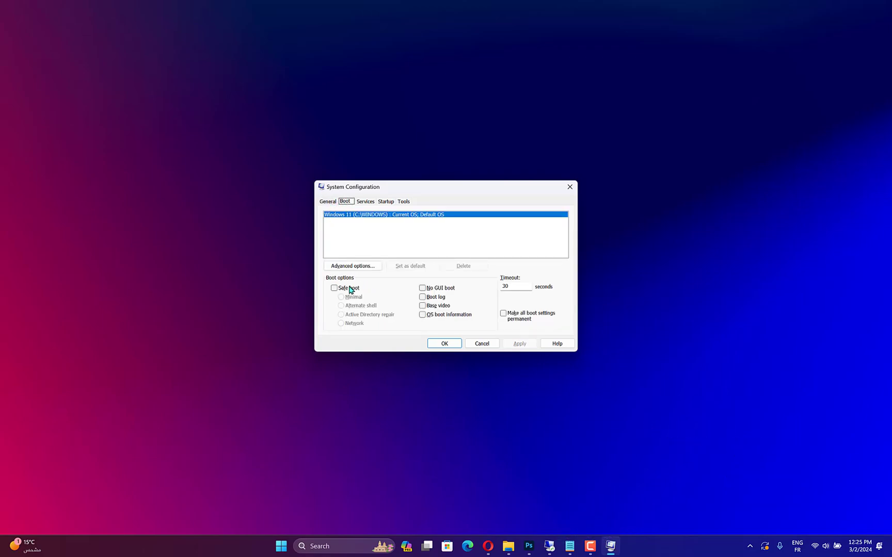
left_click(345, 288)
left_click(329, 201)
left_click(344, 202)
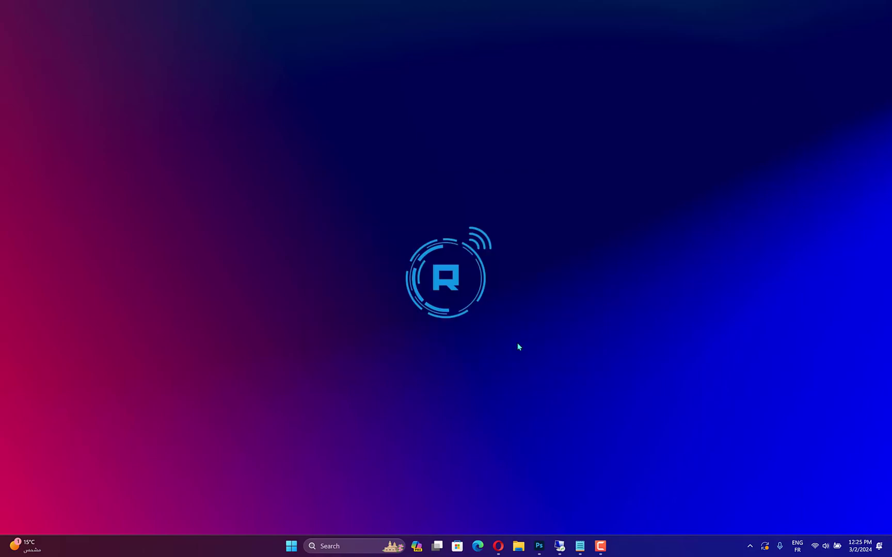
Step: Launch Registry Editor by running regedit from the Run dialog
key("super+r")
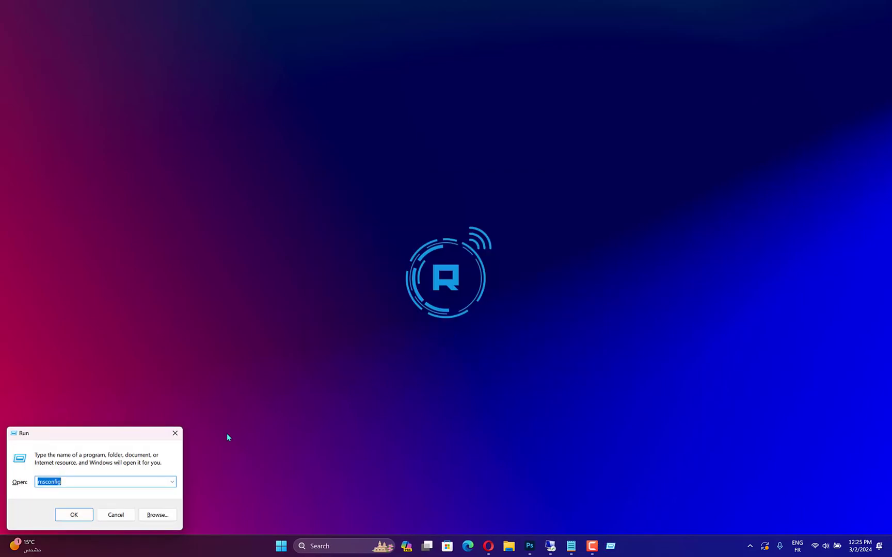
type("regedit")
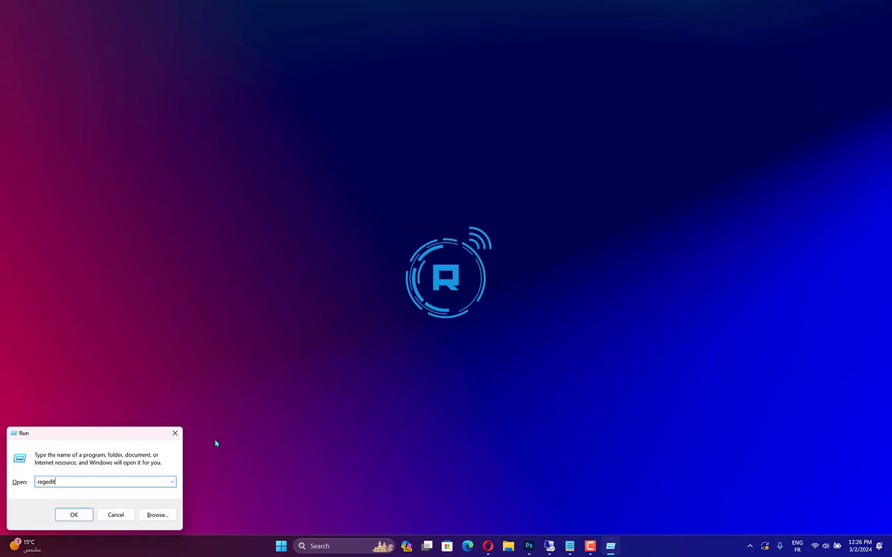
key("Return")
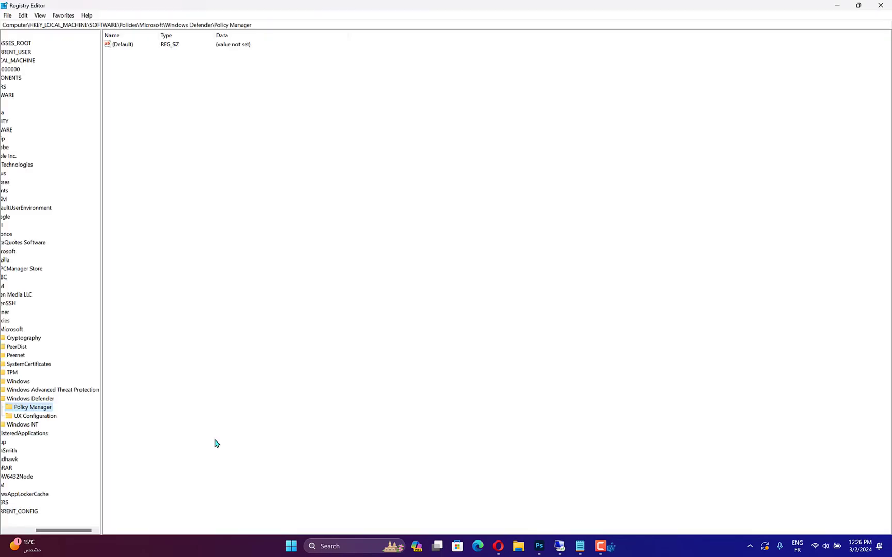
Step: Collapse the Microsoft, Policies, SOFTWARE and HKEY_LOCAL_MACHINE keys in the registry tree
left_click_drag(85, 533, 57, 533)
left_click(34, 330)
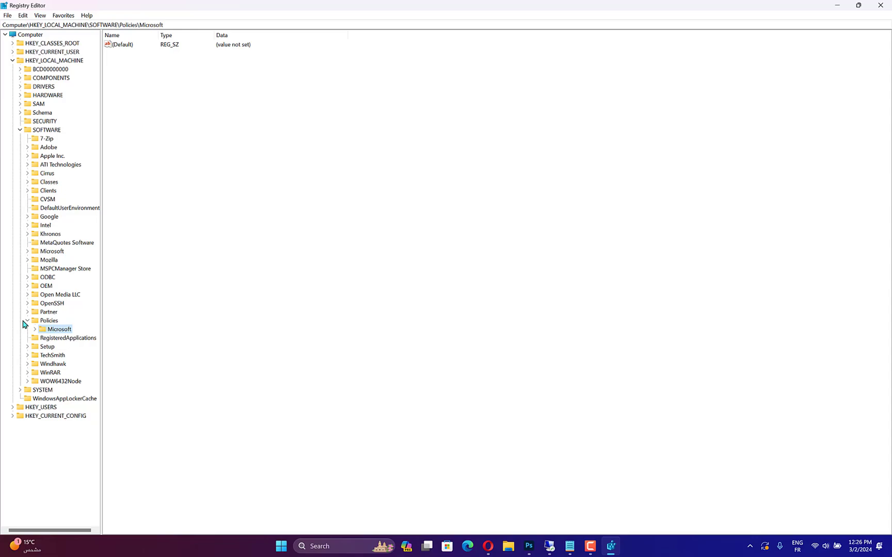
left_click(28, 321)
left_click(24, 130)
left_click(20, 130)
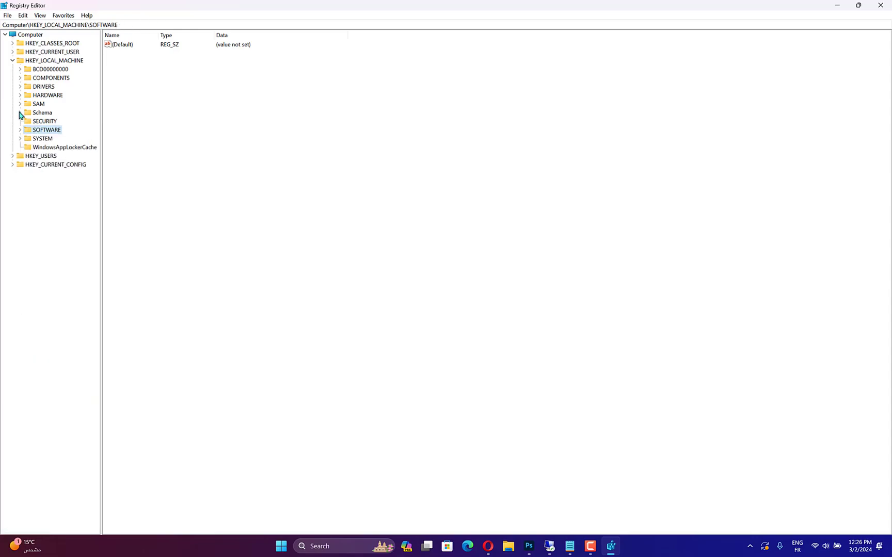
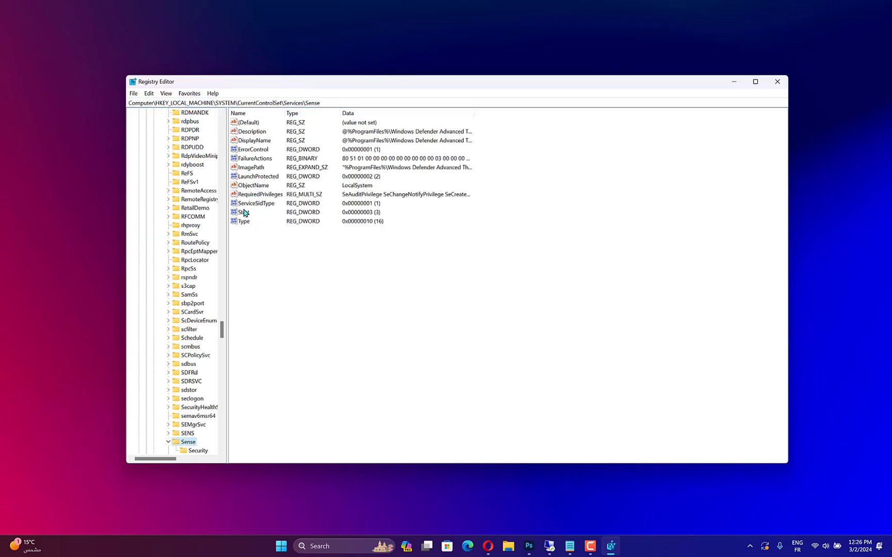
Step: Change the Sense service's Start DWORD value data to 4 and confirm it
left_click(243, 212)
double_click(244, 212)
type("4")
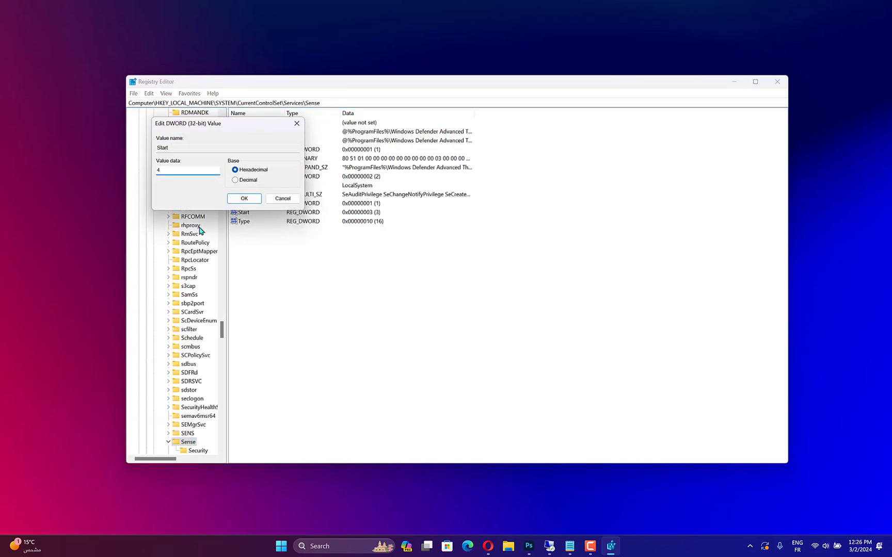
left_click(253, 201)
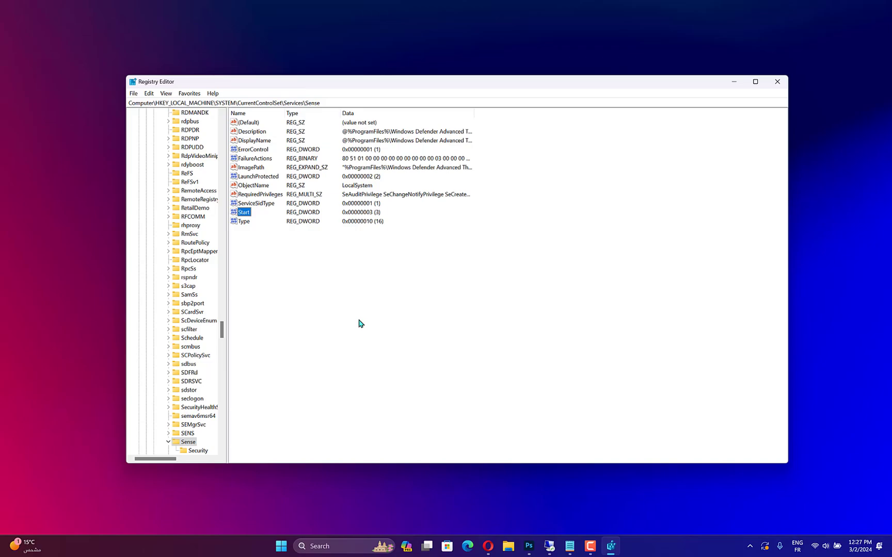
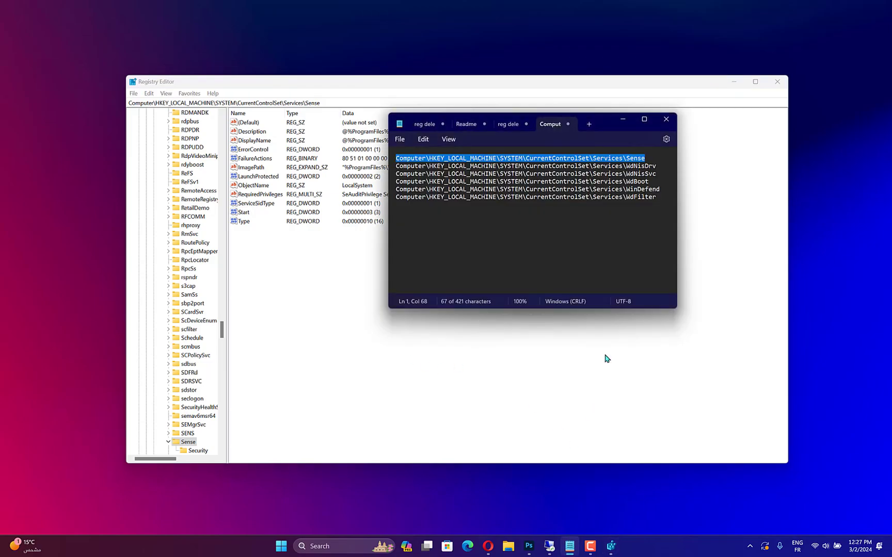
Step: Select the WdNisDrv registry path line in the Notepad list
left_click_drag(658, 163, 393, 169)
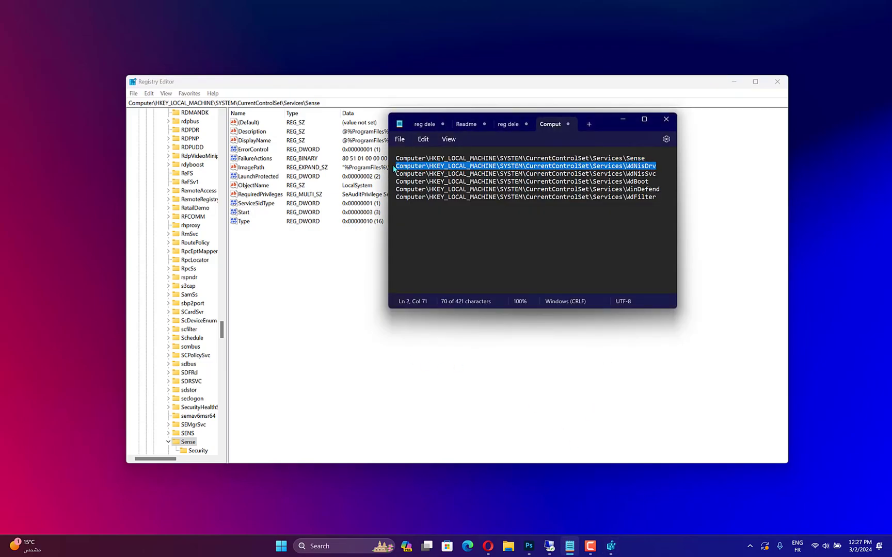
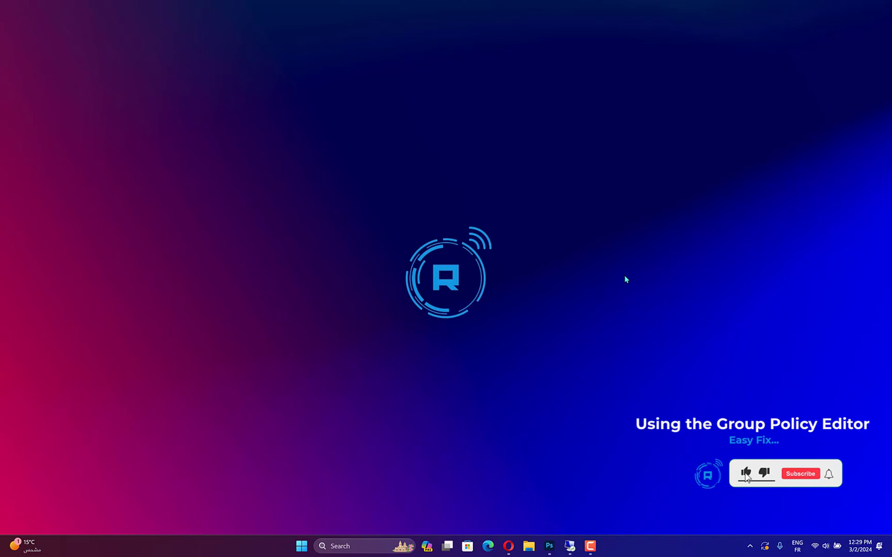
Step: Run gpedit.msc from the Run dialog to launch the Local Group Policy Editor
key("super+r")
type("goed")
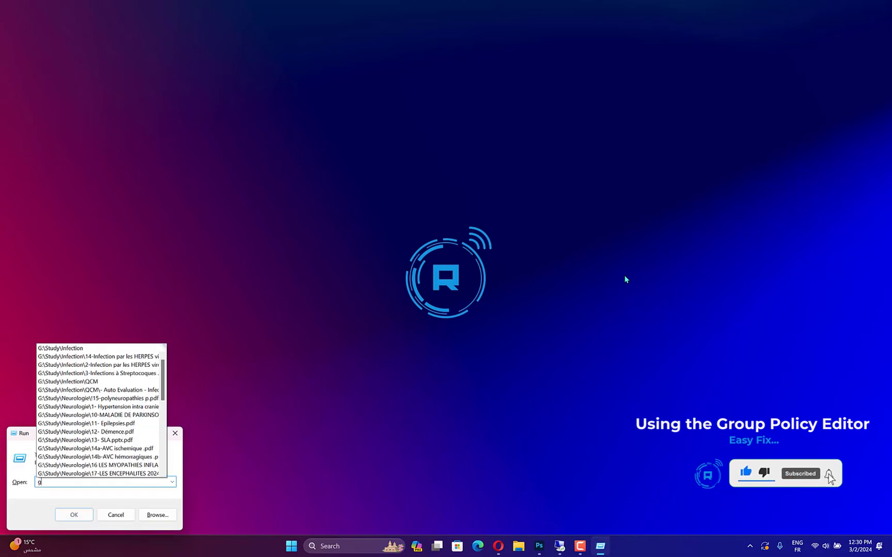
key("BackSpace")
key("BackSpace")
key("BackSpace")
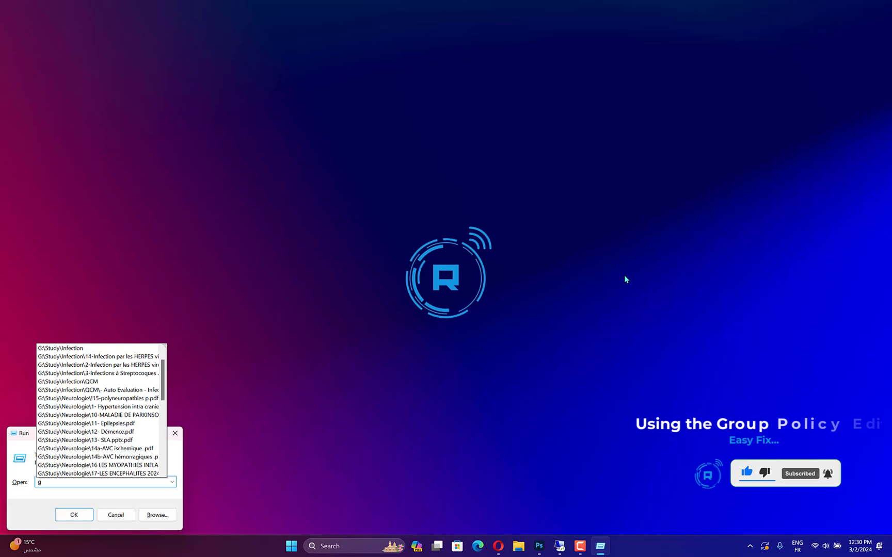
type("pedit.msc")
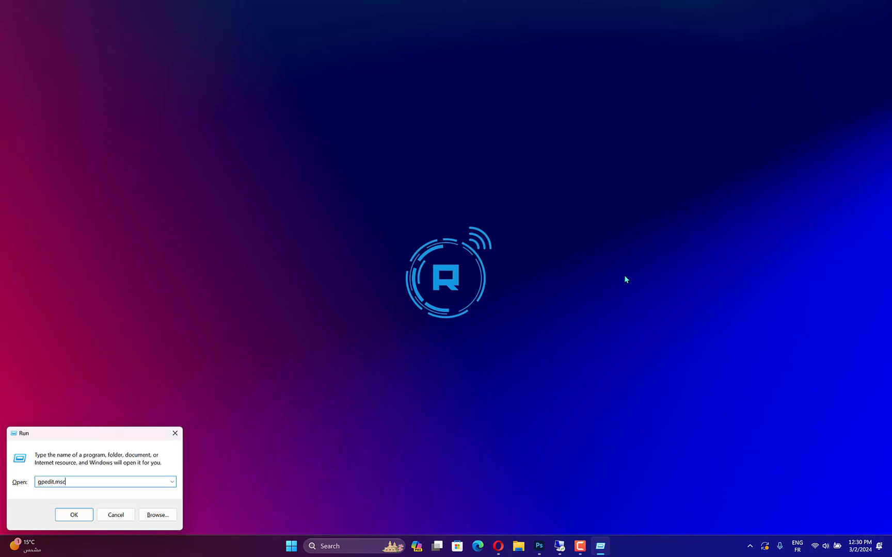
key("Return")
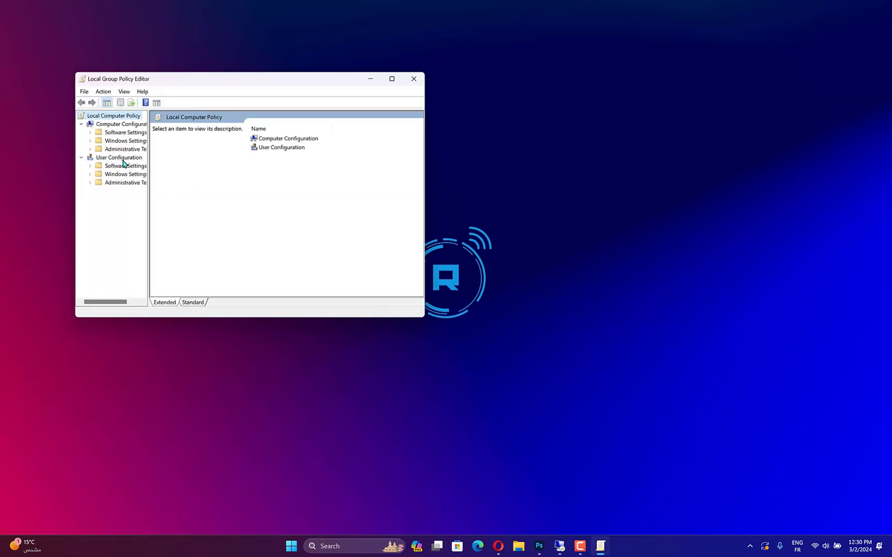
Step: Widen the folder tree and expand Administrative Templates, then Windows Components
left_click_drag(148, 172, 219, 171)
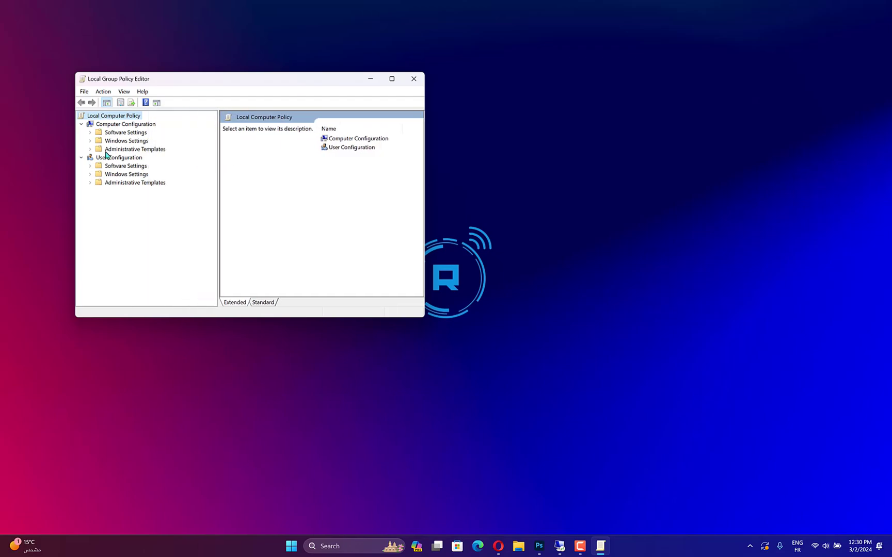
left_click(110, 150)
left_click(91, 149)
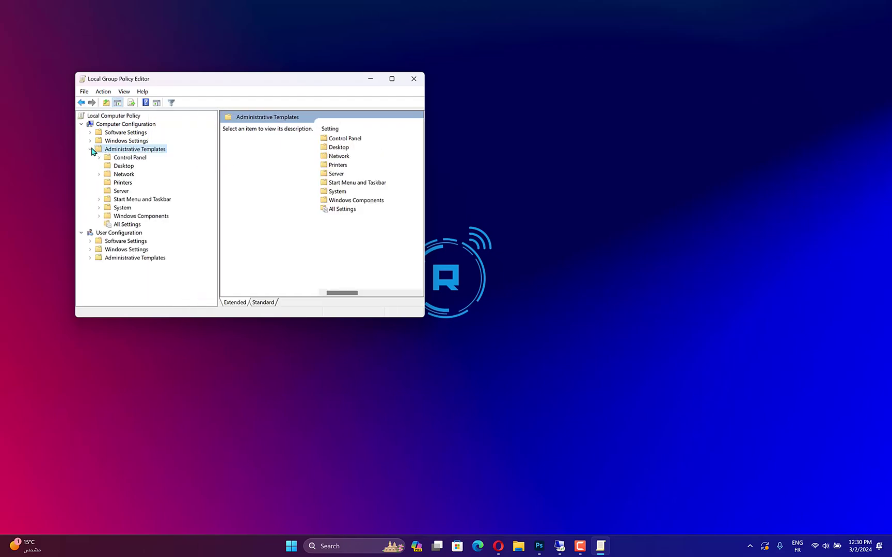
left_click(126, 216)
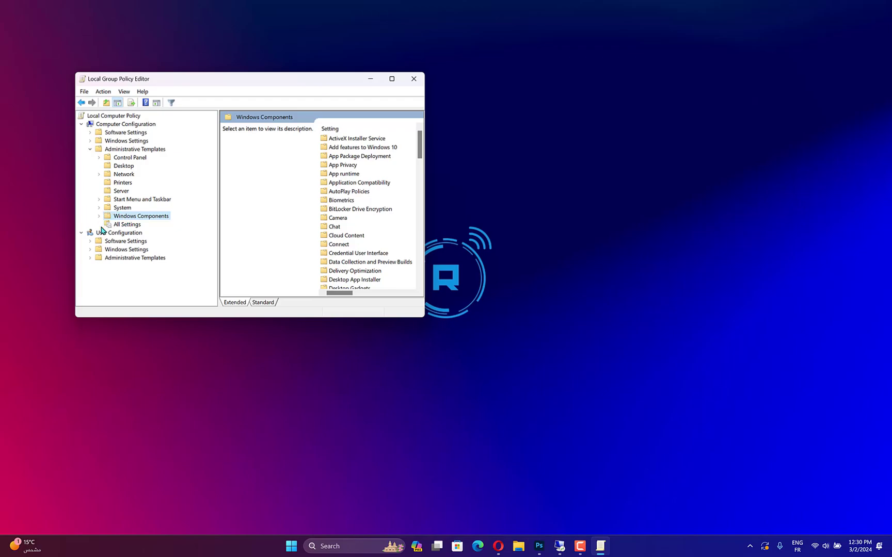
left_click(99, 216)
Step: Select the Microsoft Defender Antivirus folder and enlarge the editor window to list its policies
scroll(164, 247, "down", 12)
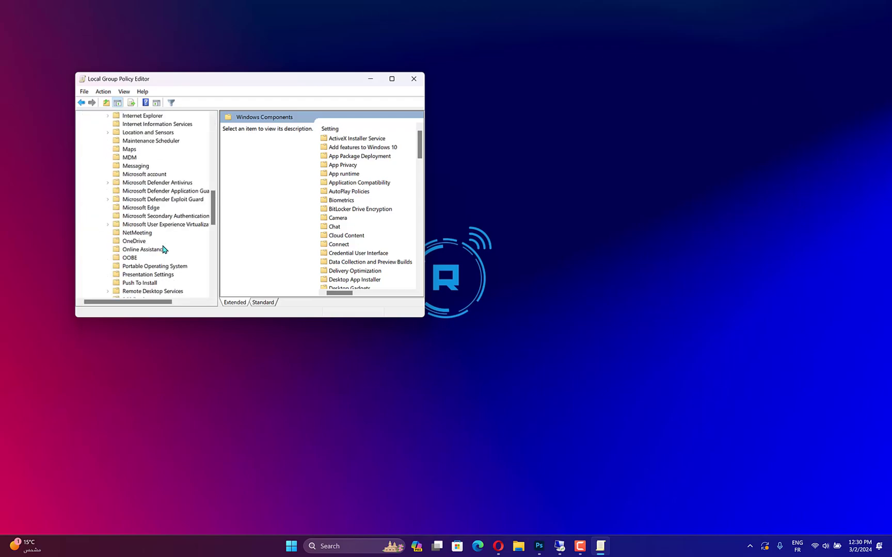
scroll(163, 246, "up", 6)
left_click(150, 182)
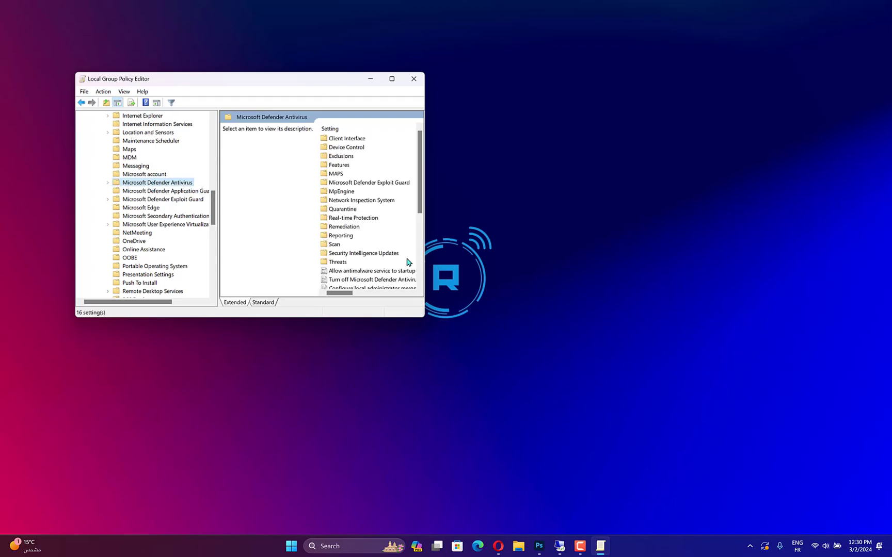
left_click_drag(423, 318, 756, 435)
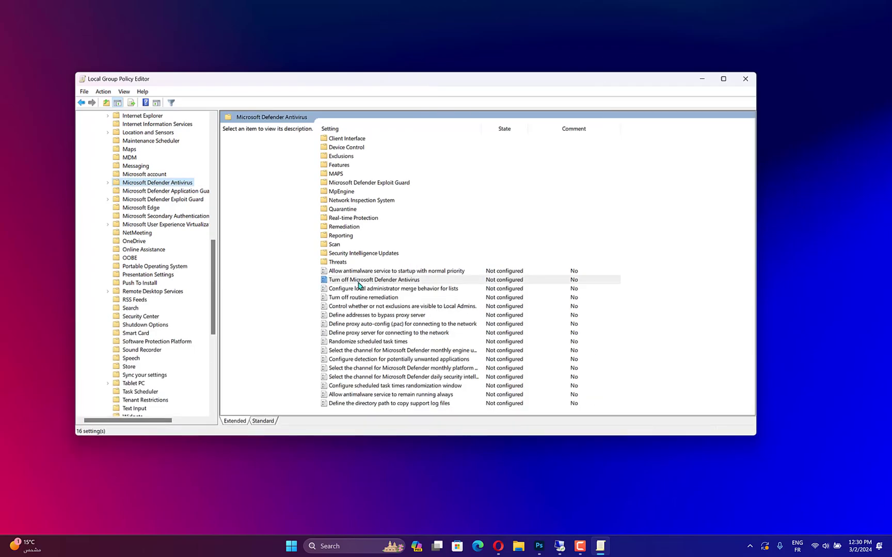
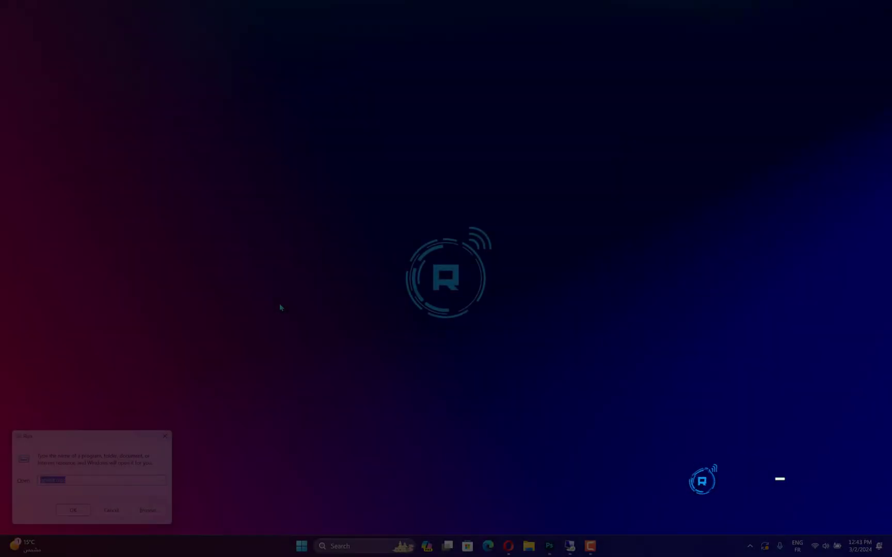
Step: Run services.msc from the Run box to launch the Services console
type("services.msc")
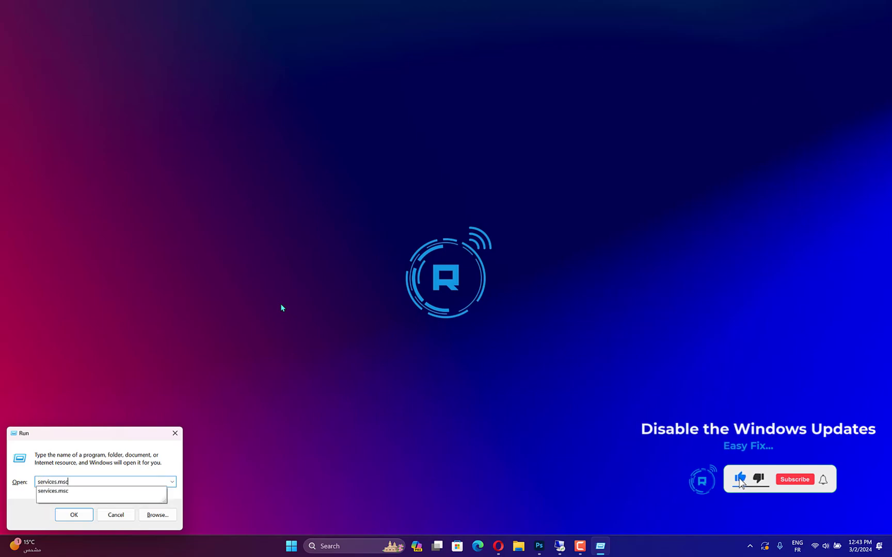
key("Return")
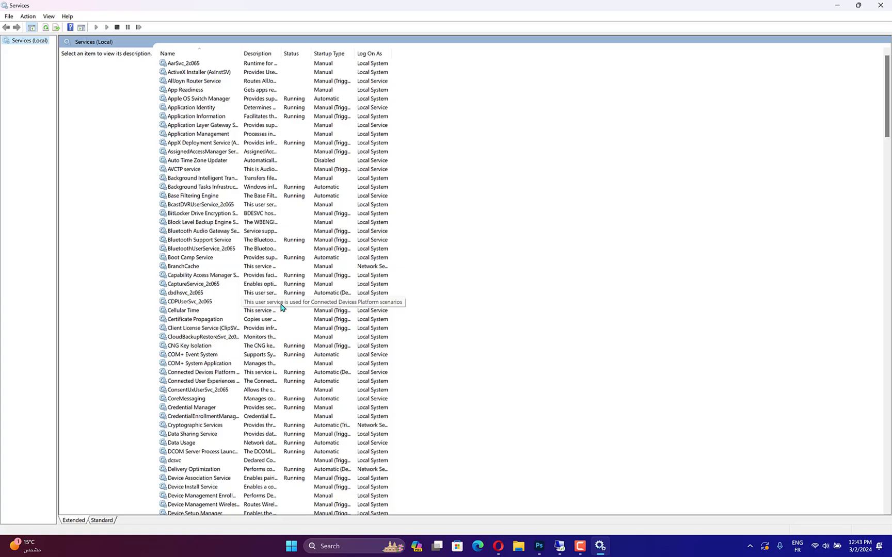
Step: Scroll to the bottom of the services list to bring Windows Update into view
scroll(280, 333, "down", 20)
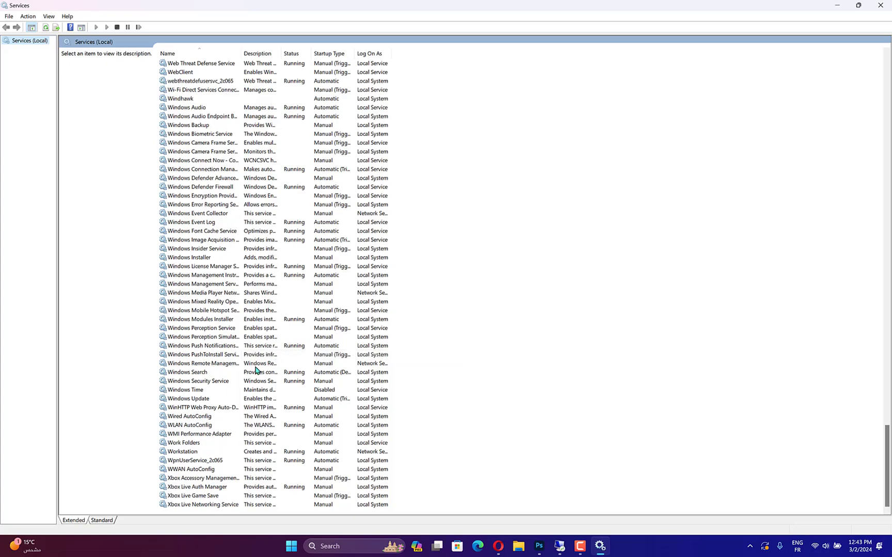
Step: Select the Windows Update service and bring up its context menu with Start, All Tasks and Properties
left_click(210, 373)
left_click(216, 392)
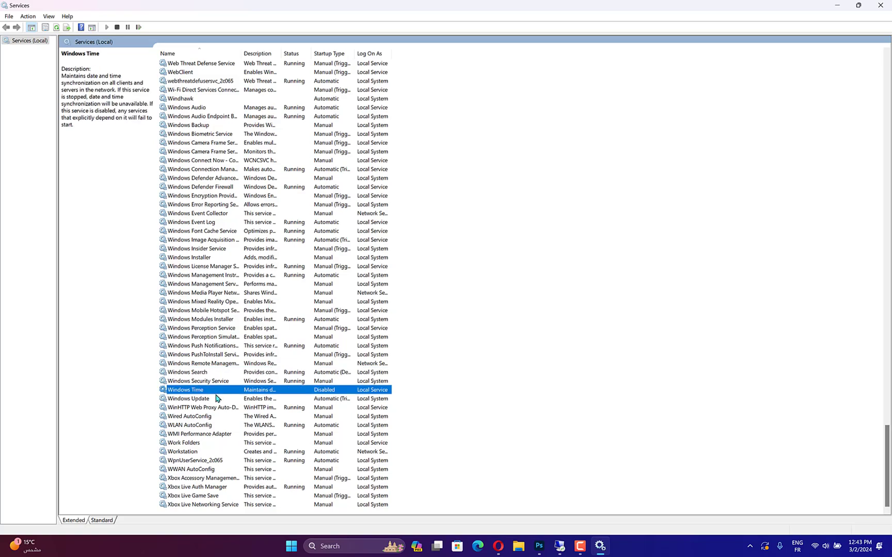
right_click(212, 401)
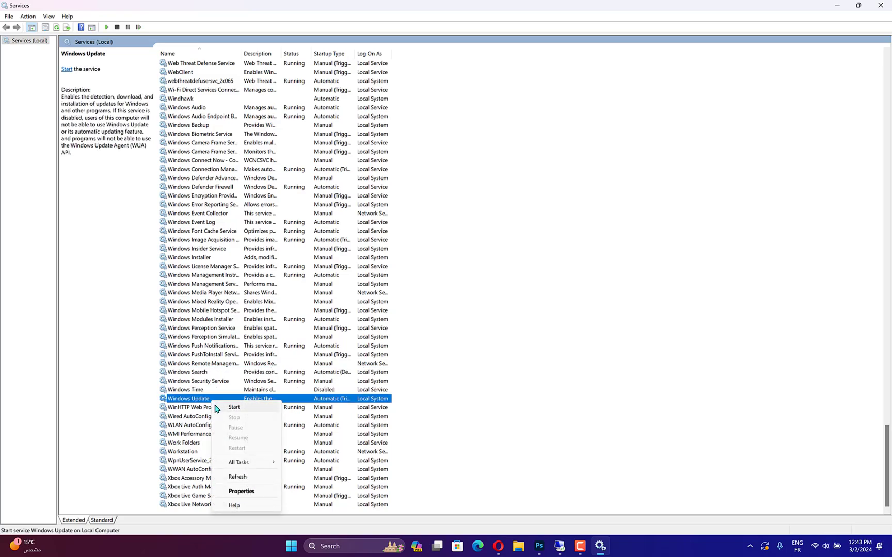